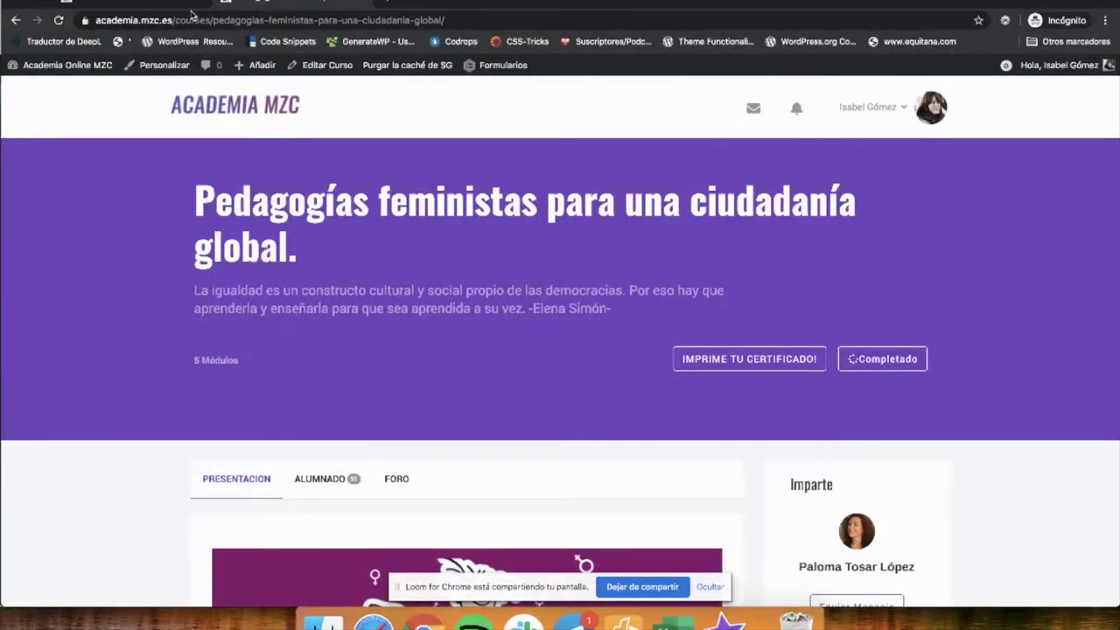
Switch to the site dashboard and choose the course "Pedagogías feministas para una ciudadanía global." as the ProPanel course filter.
click(171, 7)
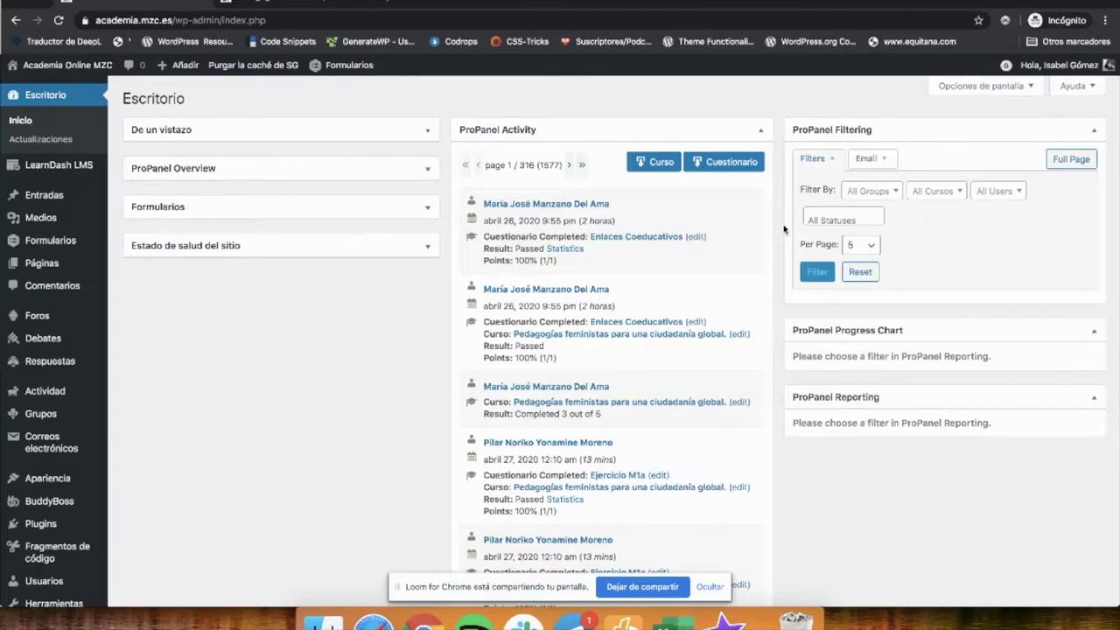
click(957, 196)
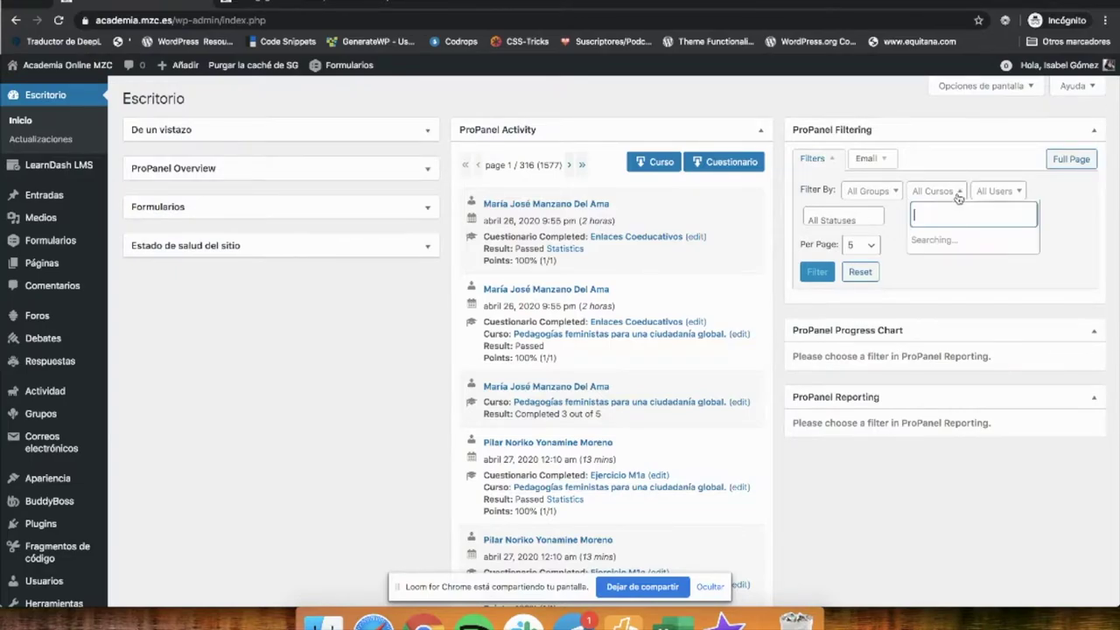
scroll(958, 325, down, 6)
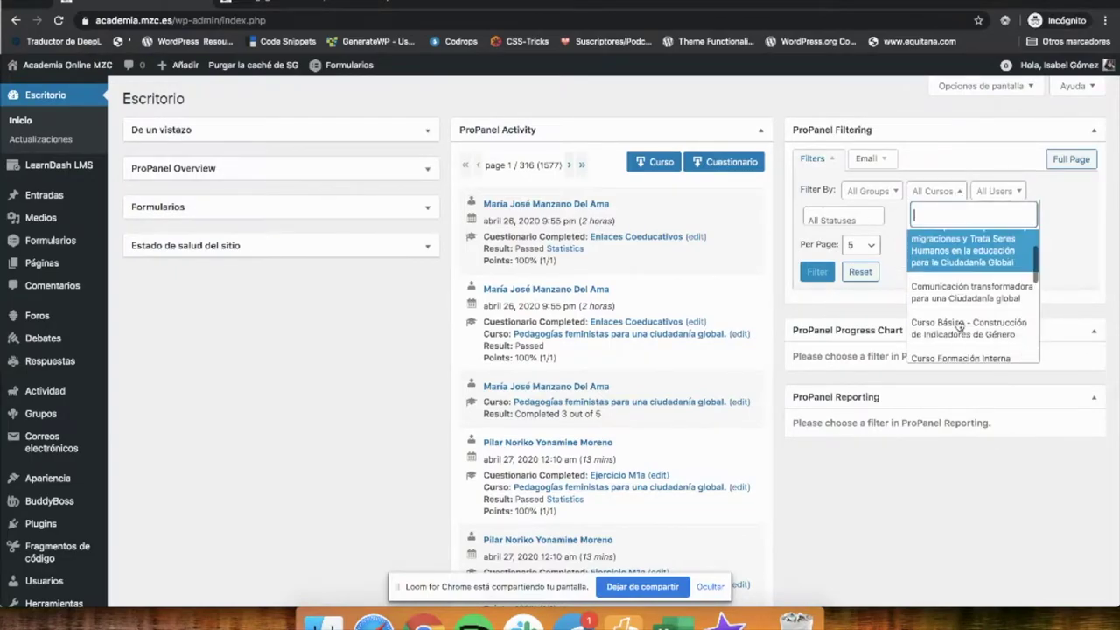
scroll(959, 326, down, 2)
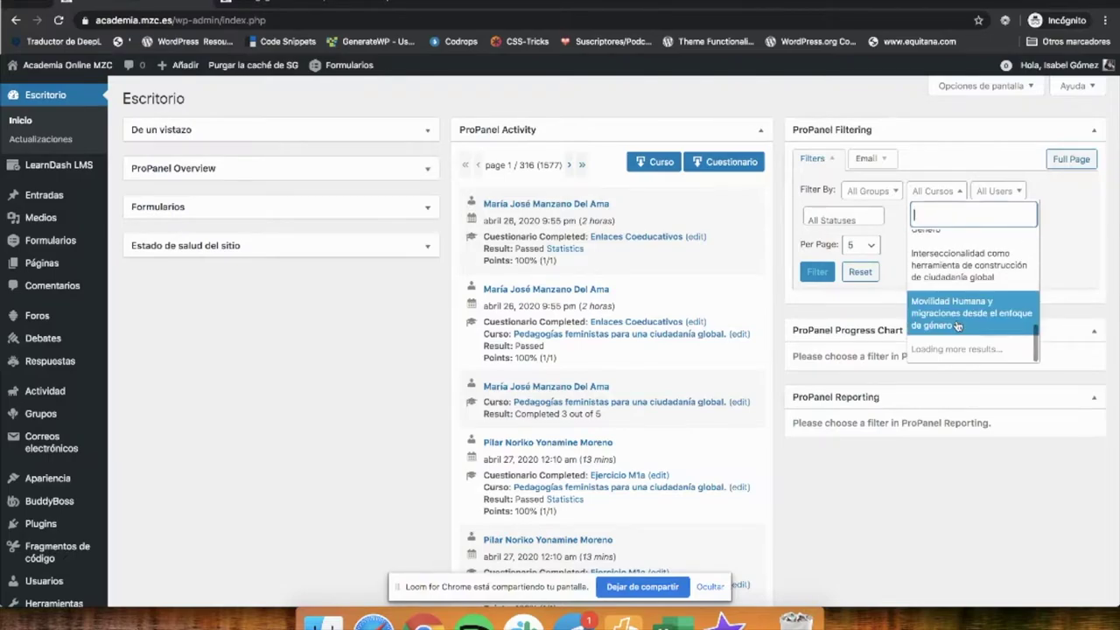
scroll(958, 326, up, 4)
scroll(957, 325, up, 3)
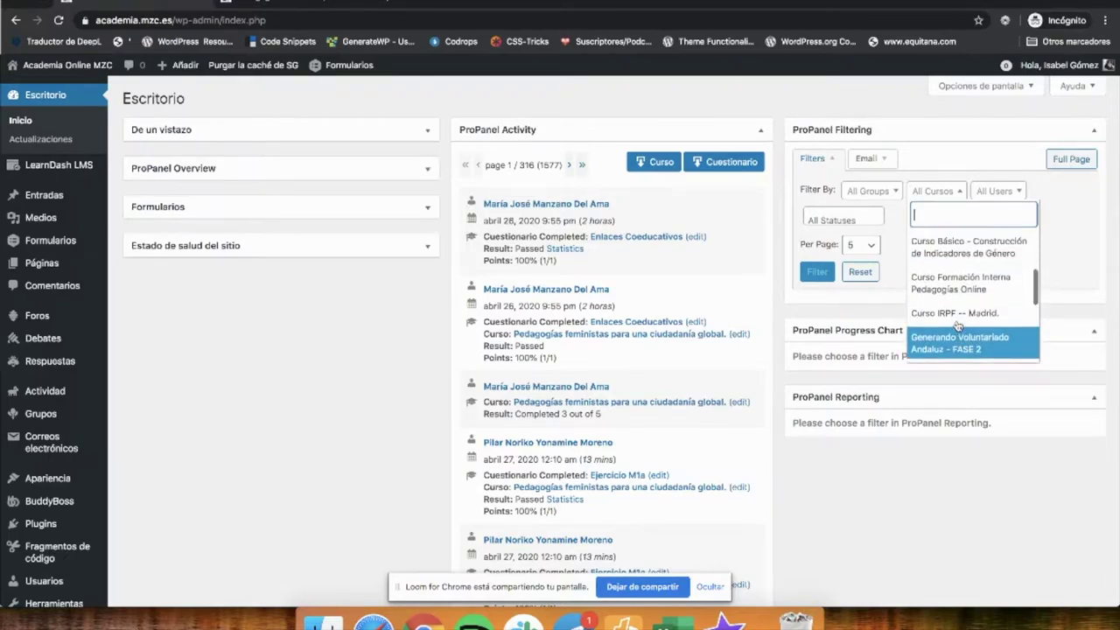
scroll(958, 325, down, 3)
click(953, 324)
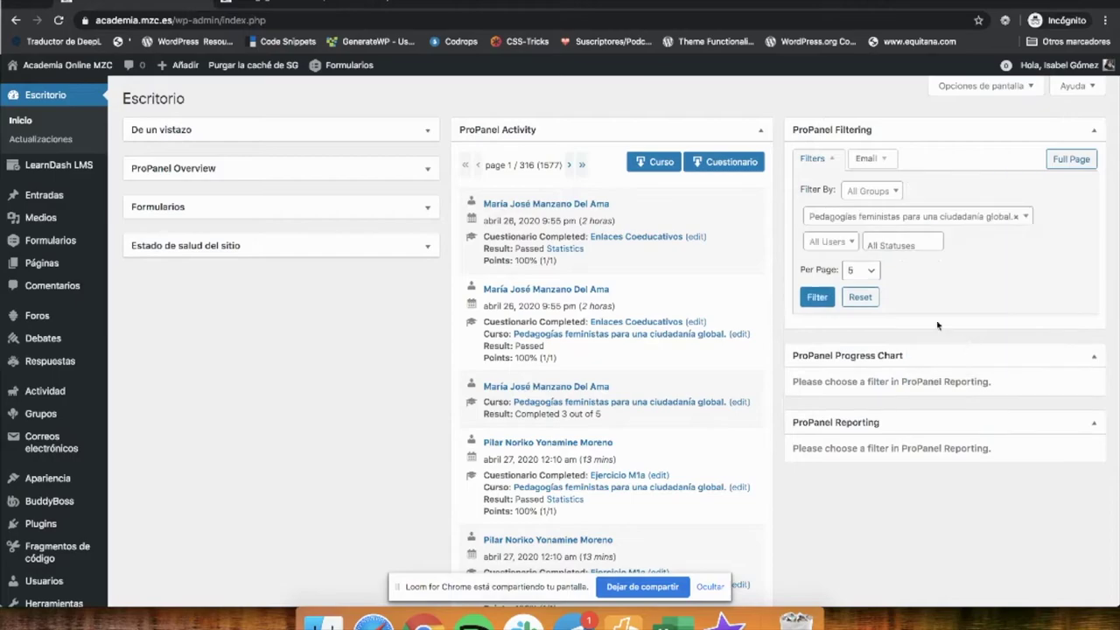
Set the ProPanel results to 100 per page and apply the filter.
click(866, 273)
click(856, 359)
click(816, 297)
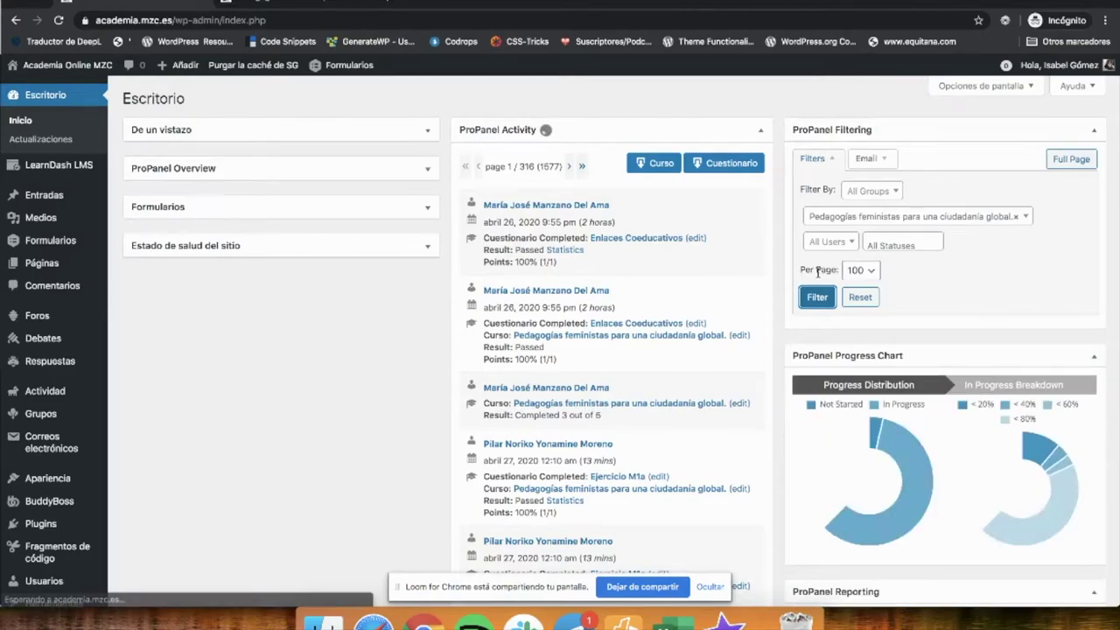
Inspect the segments of the Progress Distribution and In Progress Breakdown charts for the filtered course.
scroll(831, 367, down, 3)
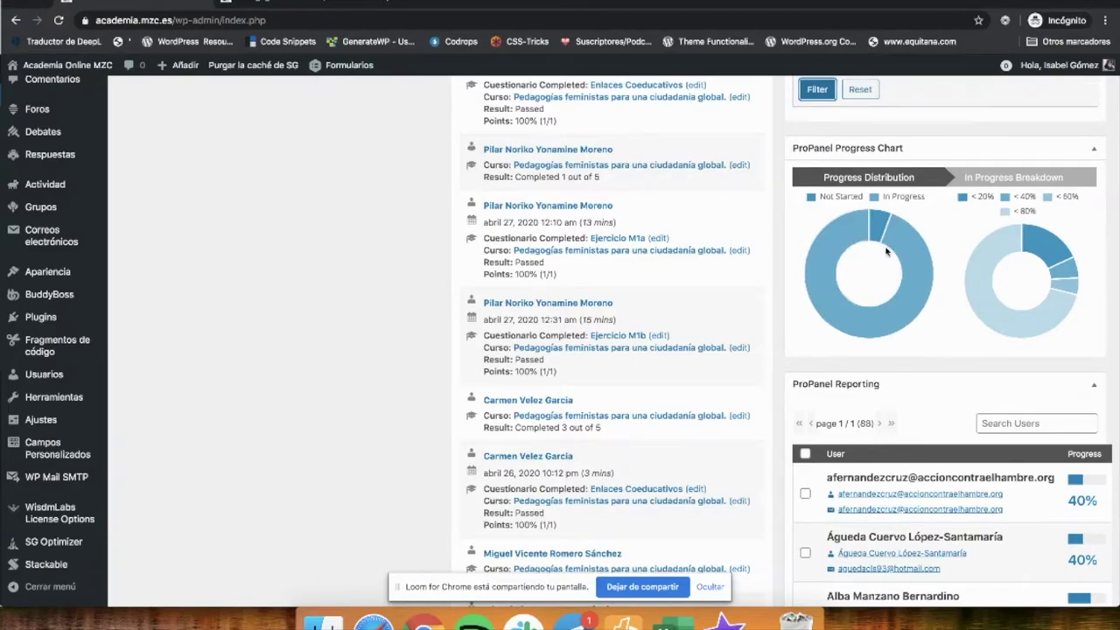
mouse_move(879, 228)
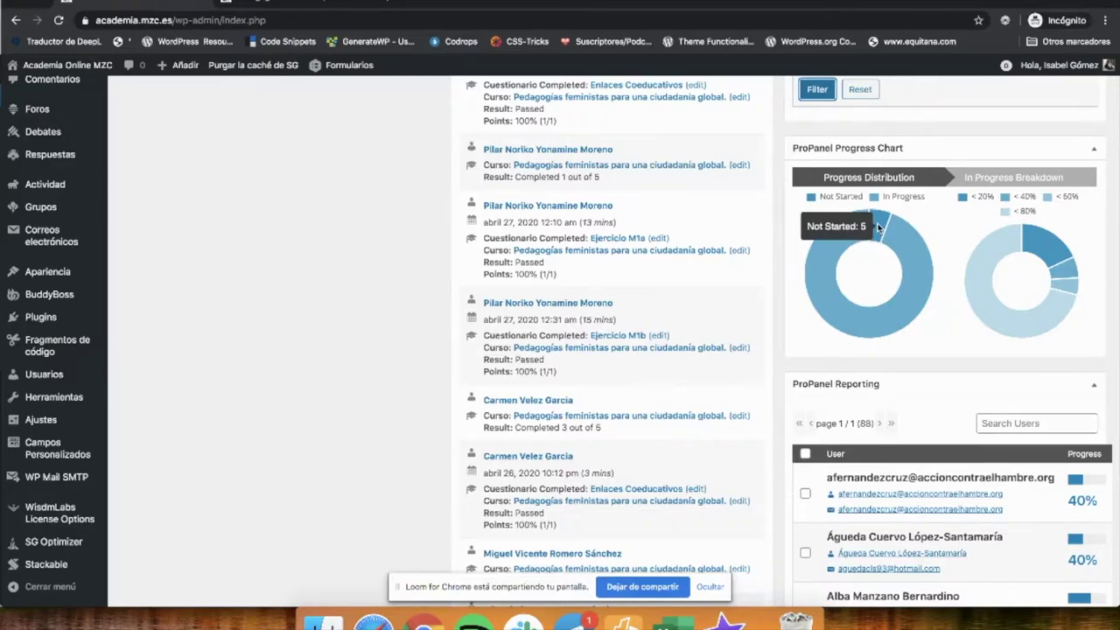
mouse_move(841, 244)
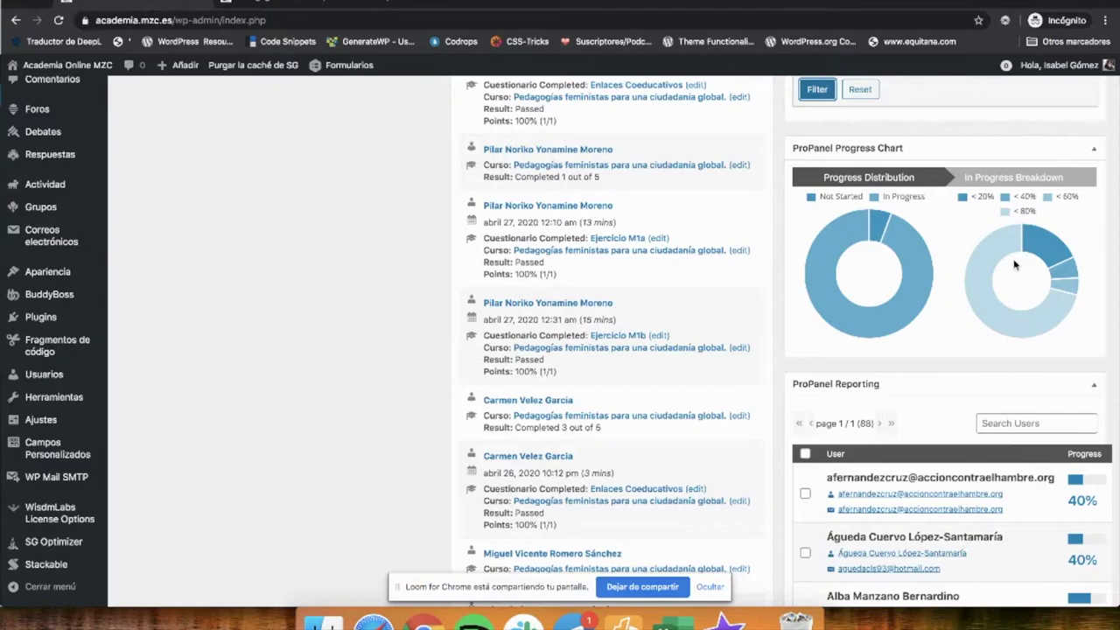
mouse_move(1029, 248)
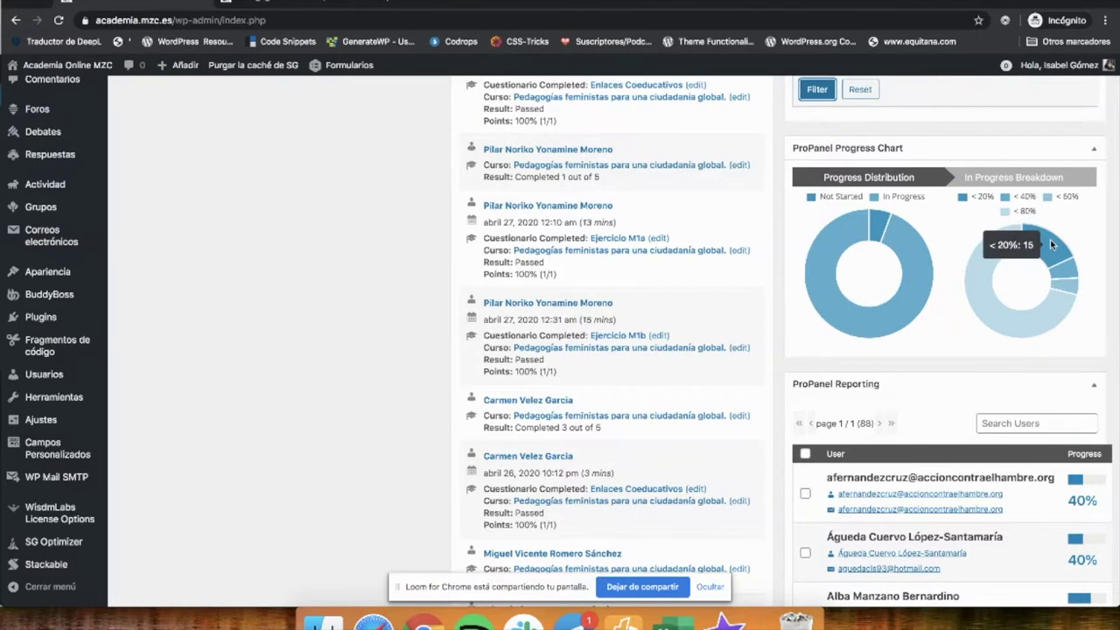
mouse_move(1064, 273)
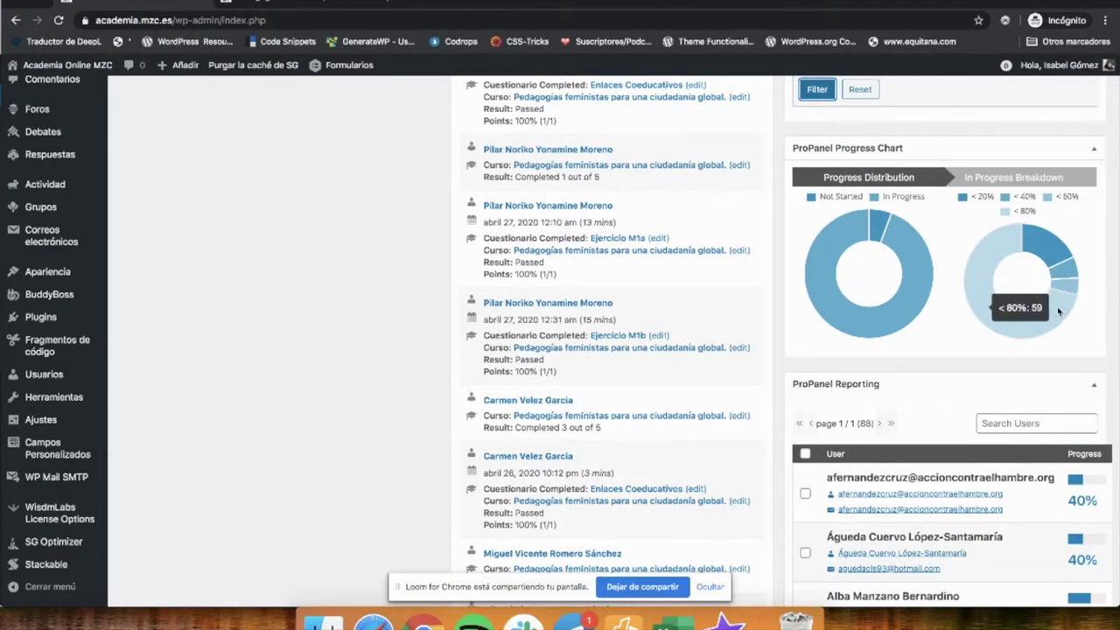
scroll(914, 325, up, 2)
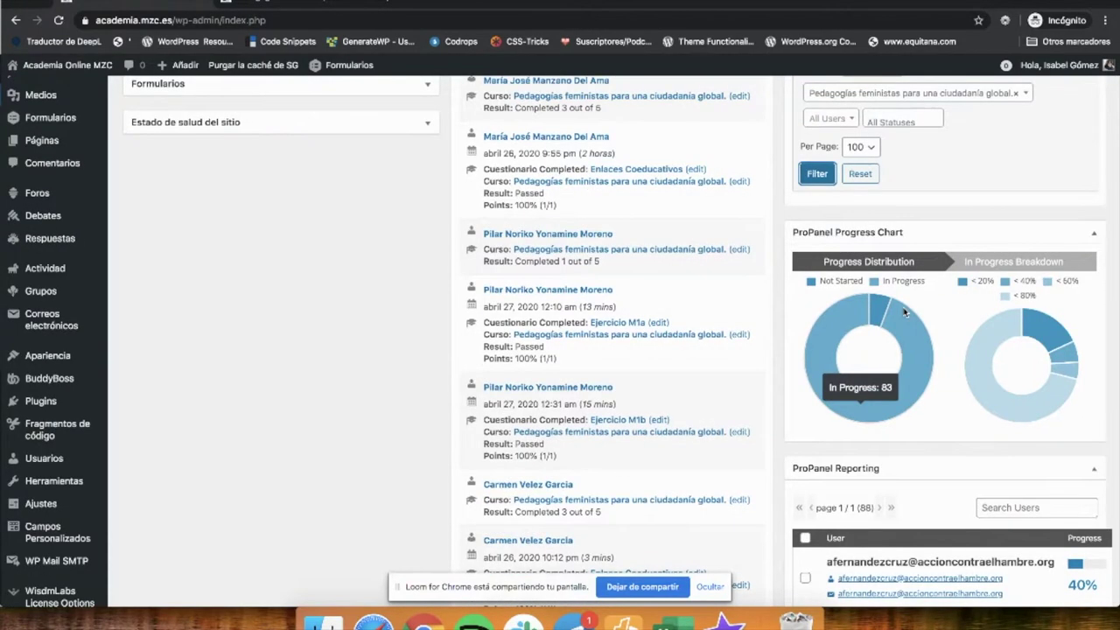
Look through the ProPanel Reporting list to review each student's progress in the course.
scroll(919, 315, down, 8)
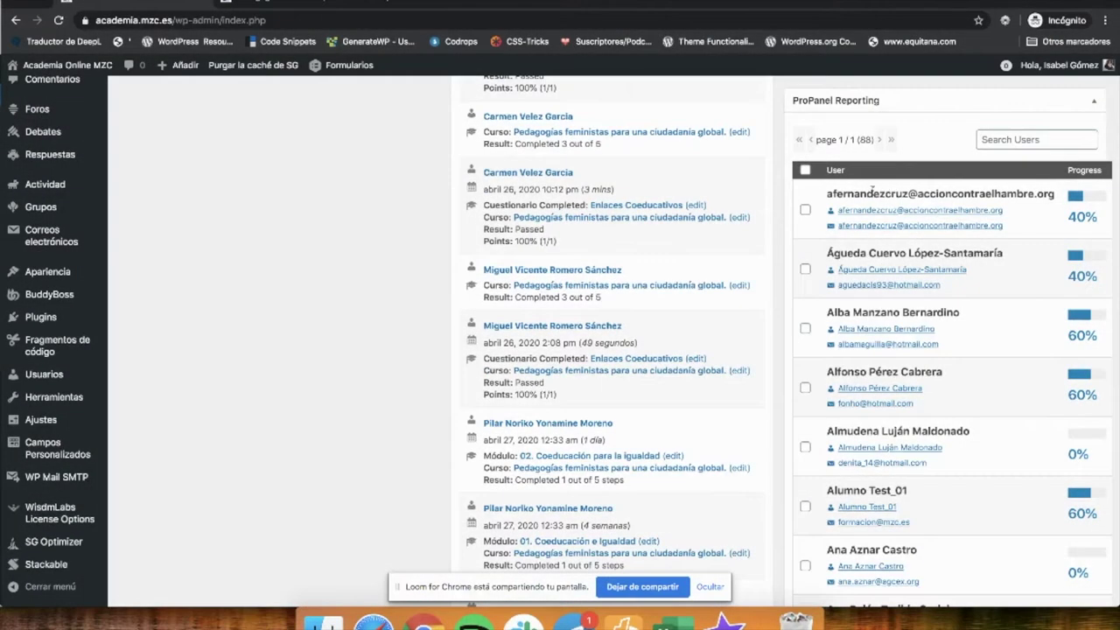
scroll(865, 428, down, 2)
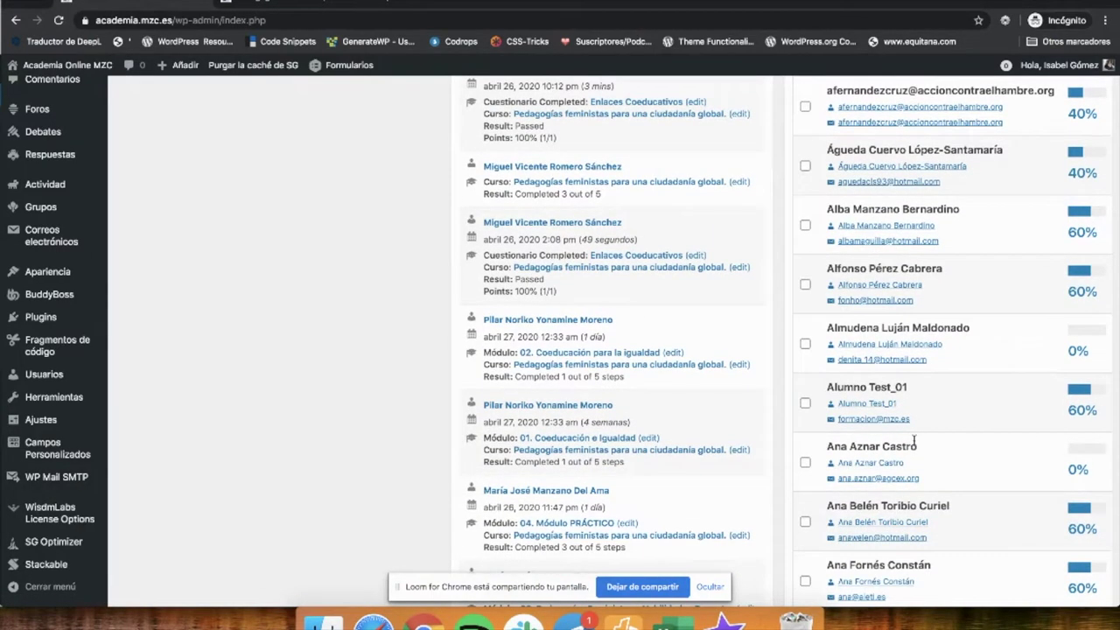
scroll(917, 429, down, 1)
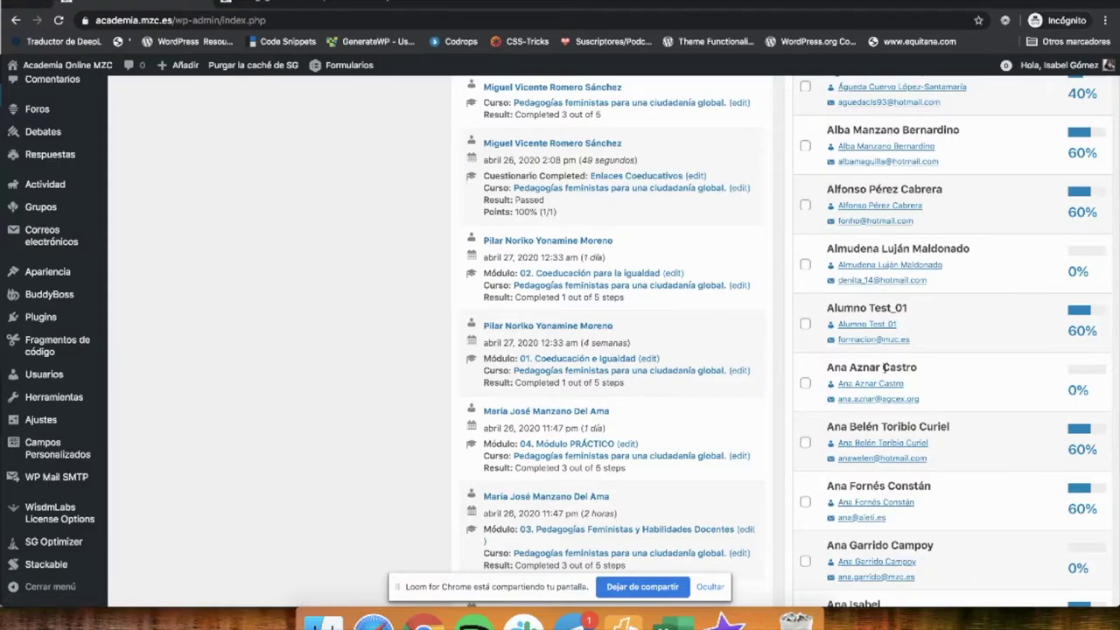
scroll(868, 404, down, 3)
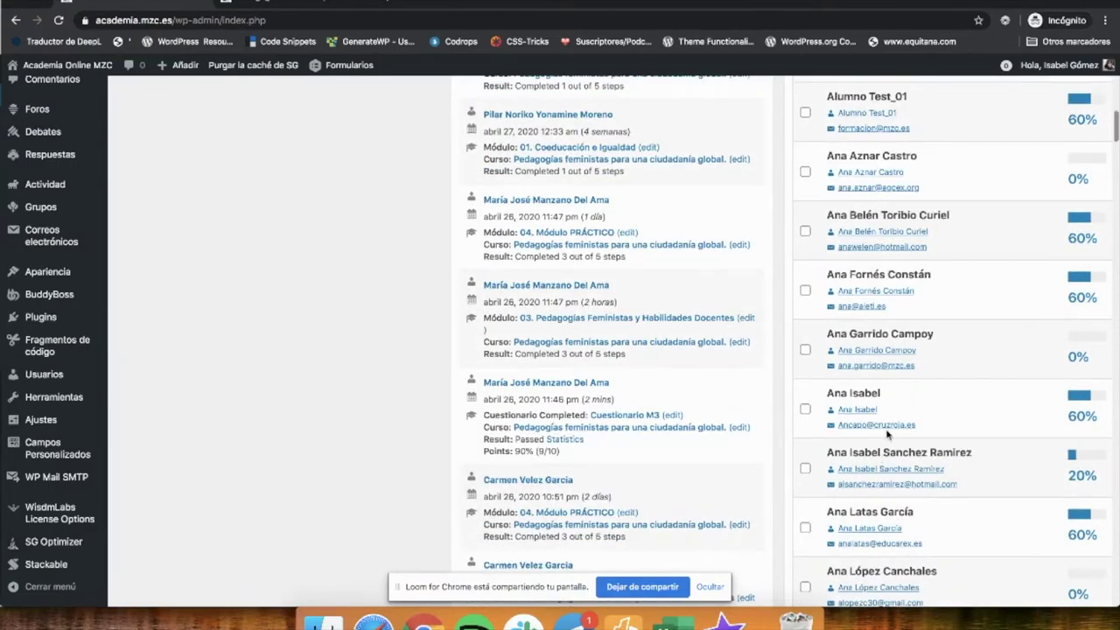
scroll(885, 439, down, 2)
scroll(888, 435, down, 18)
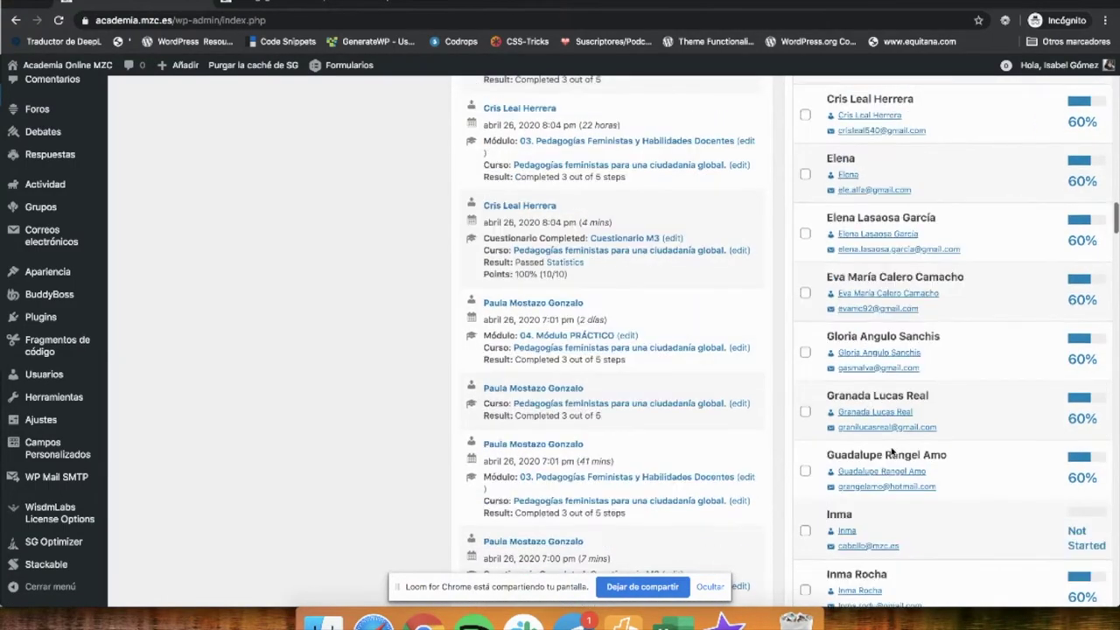
scroll(887, 451, down, 8)
scroll(885, 402, up, 20)
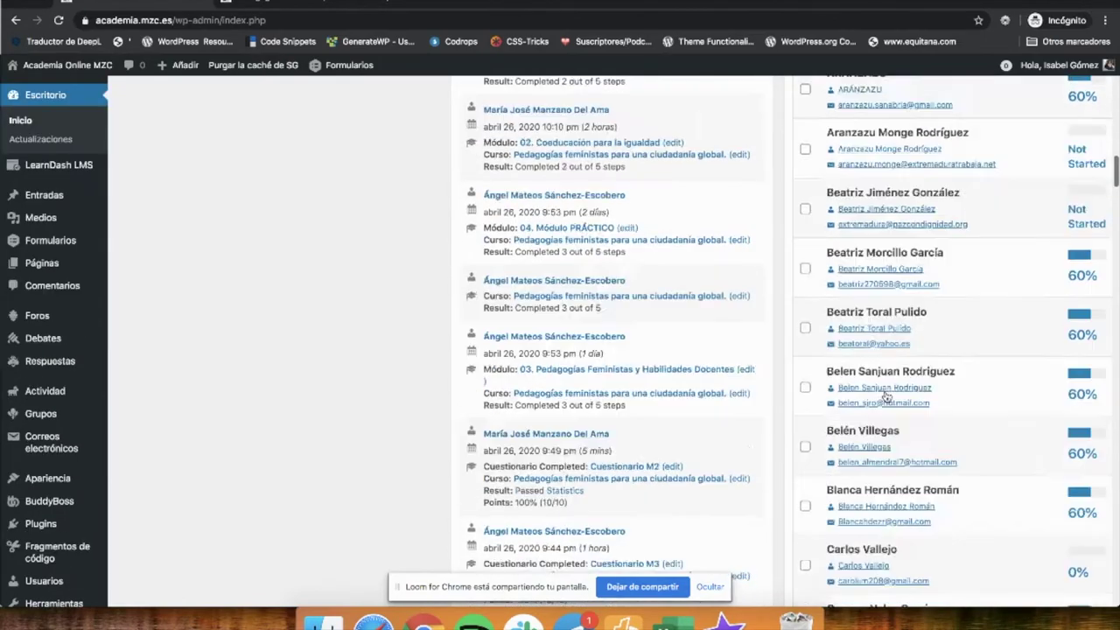
scroll(885, 398, up, 6)
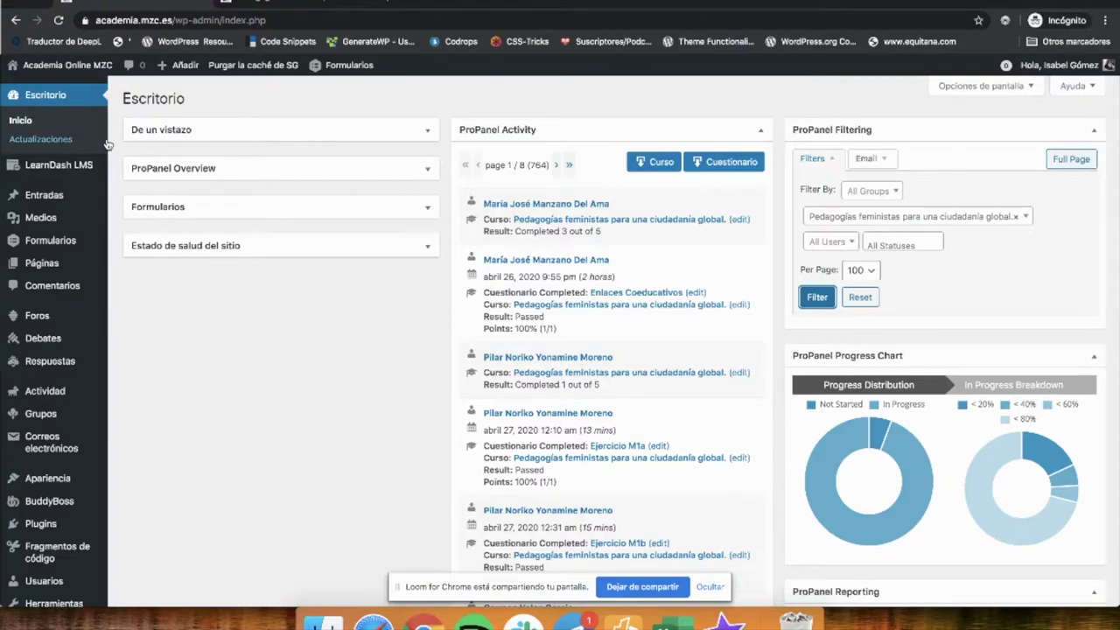
mouse_move(91, 166)
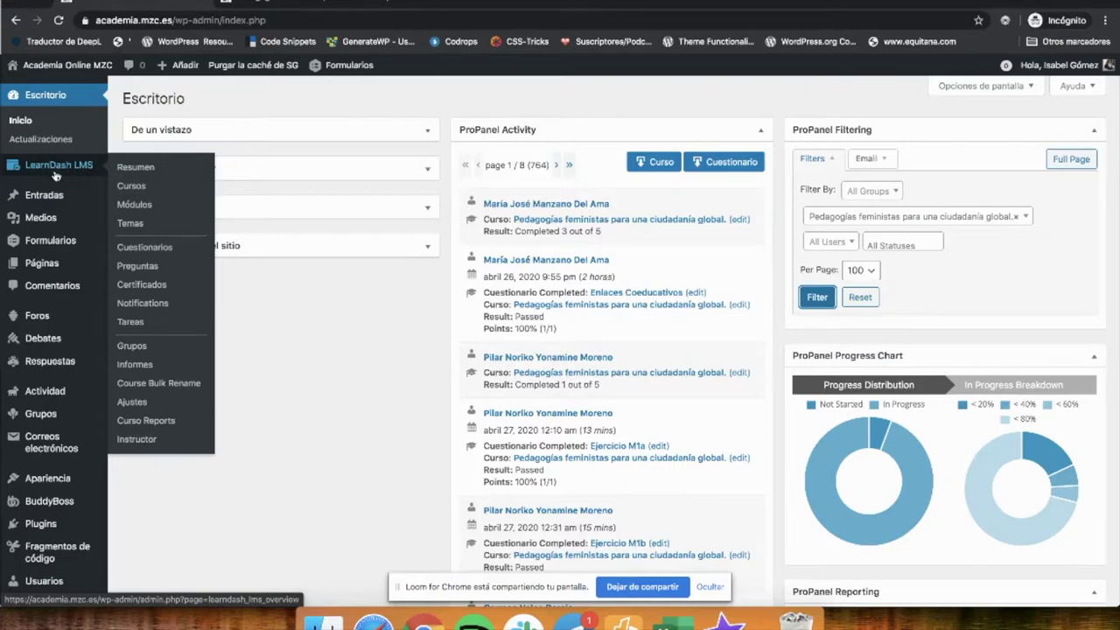
scroll(52, 389, down, 3)
mouse_move(28, 230)
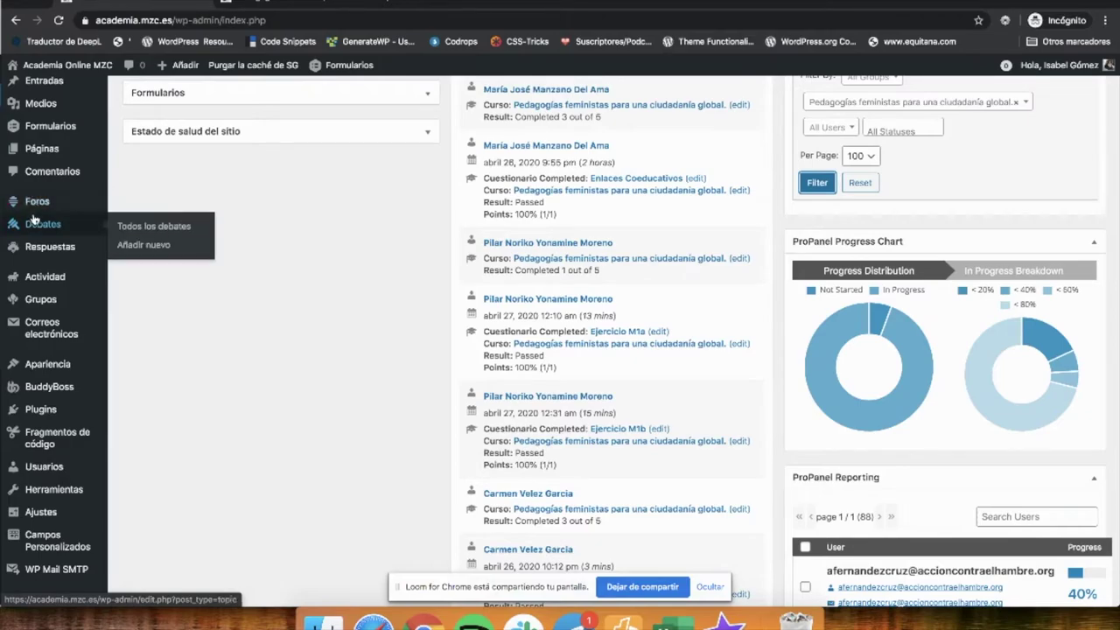
scroll(230, 310, up, 3)
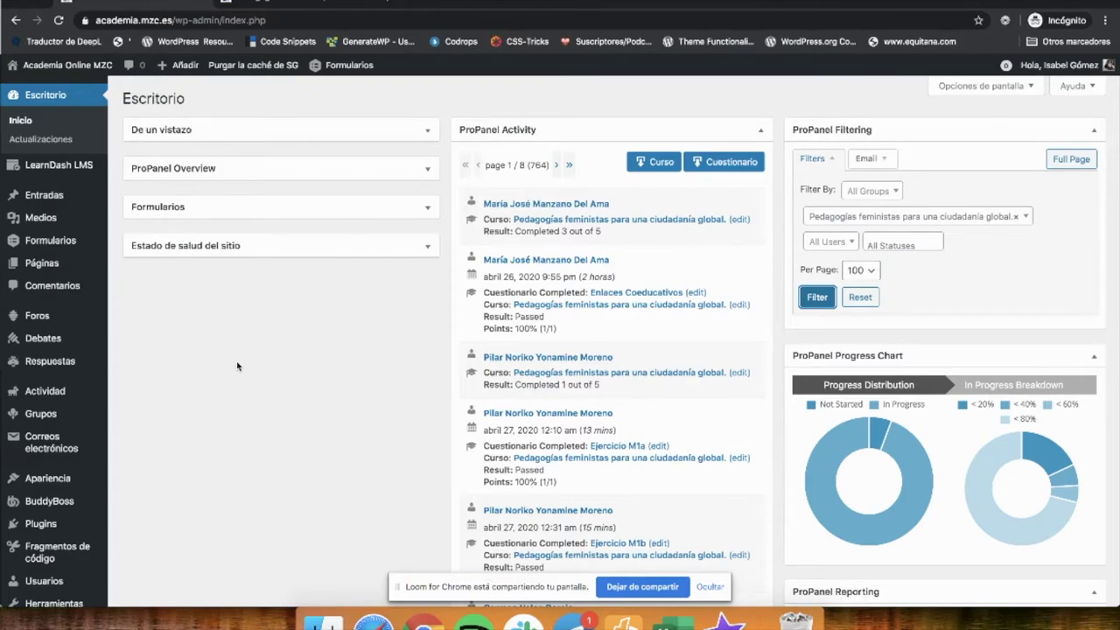
Switch to the course page, open its forum and look through the list of debates.
click(294, 4)
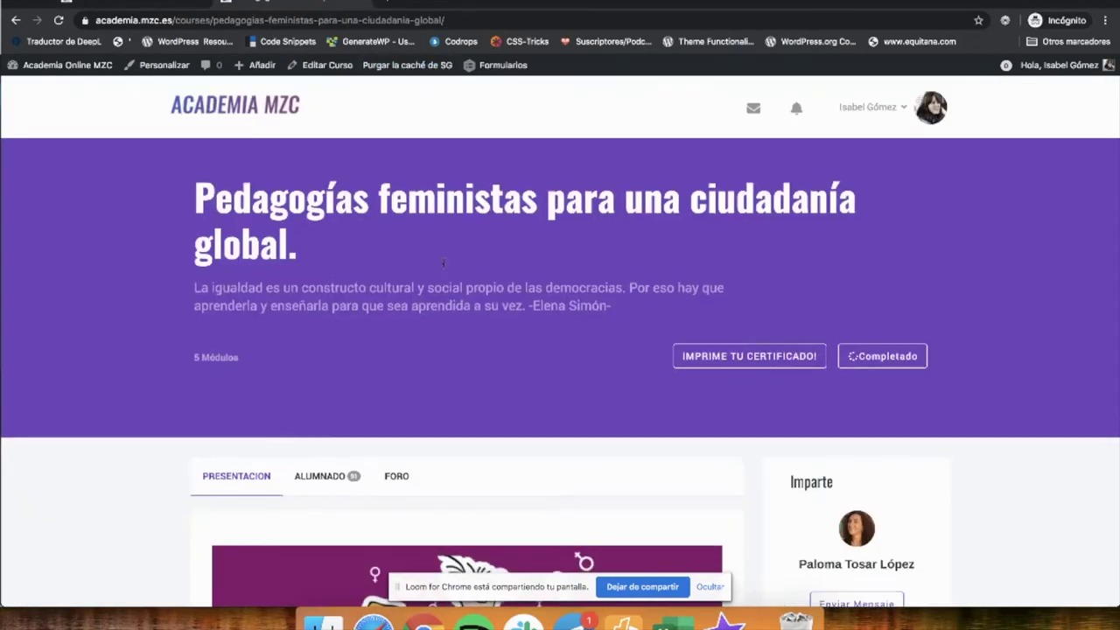
scroll(437, 258, down, 3)
click(416, 245)
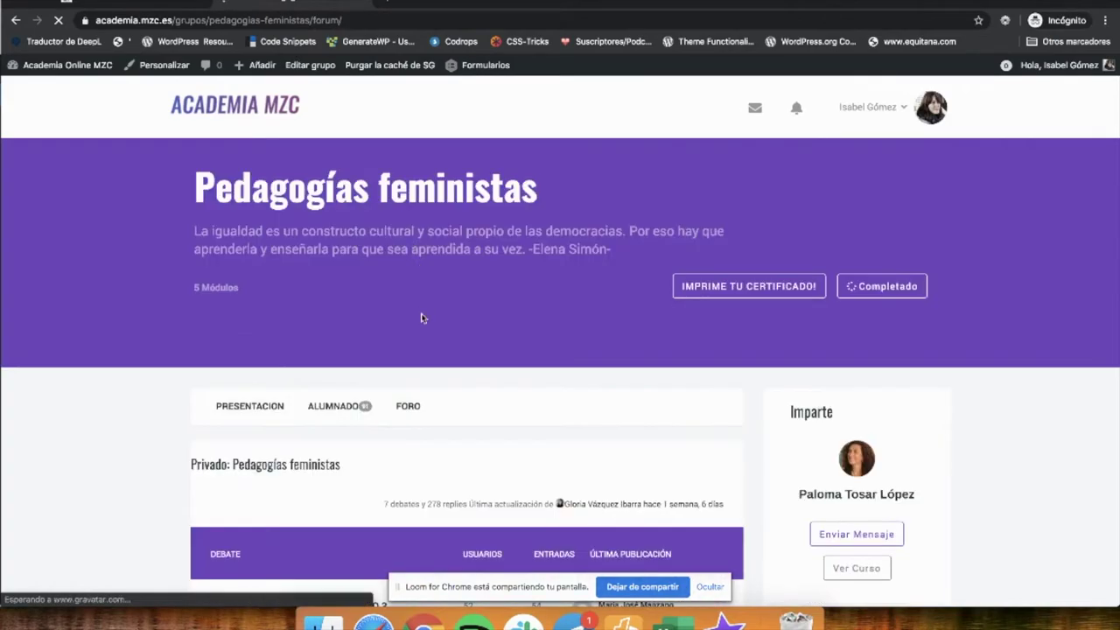
scroll(421, 318, down, 5)
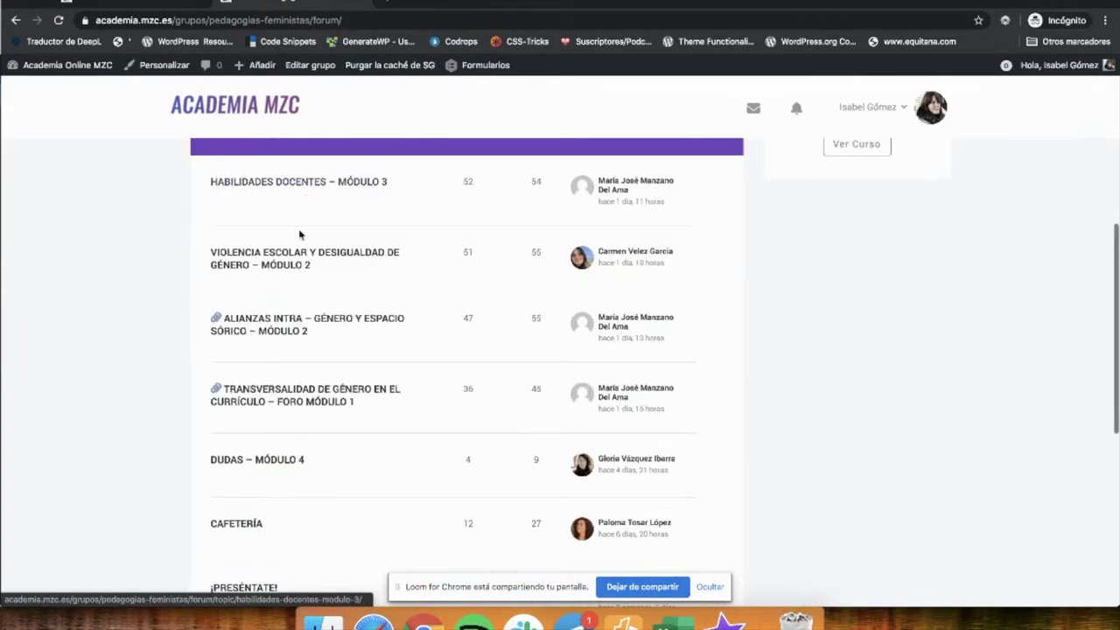
scroll(298, 263, down, 4)
Return to the site dashboard and look over the available administration sections.
click(65, 65)
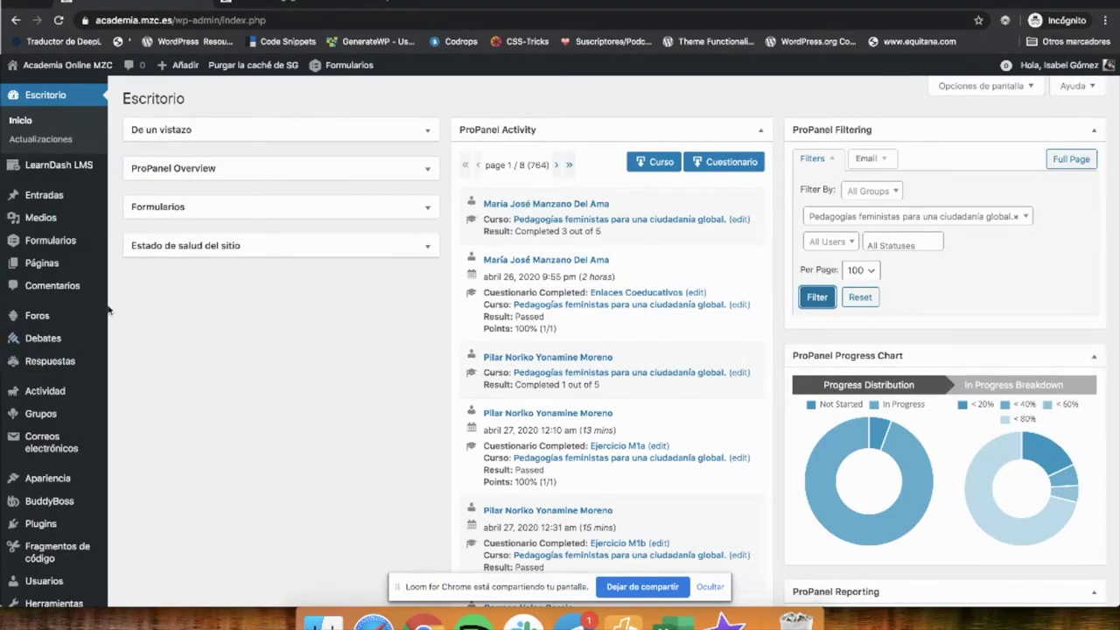
scroll(108, 311, down, 2)
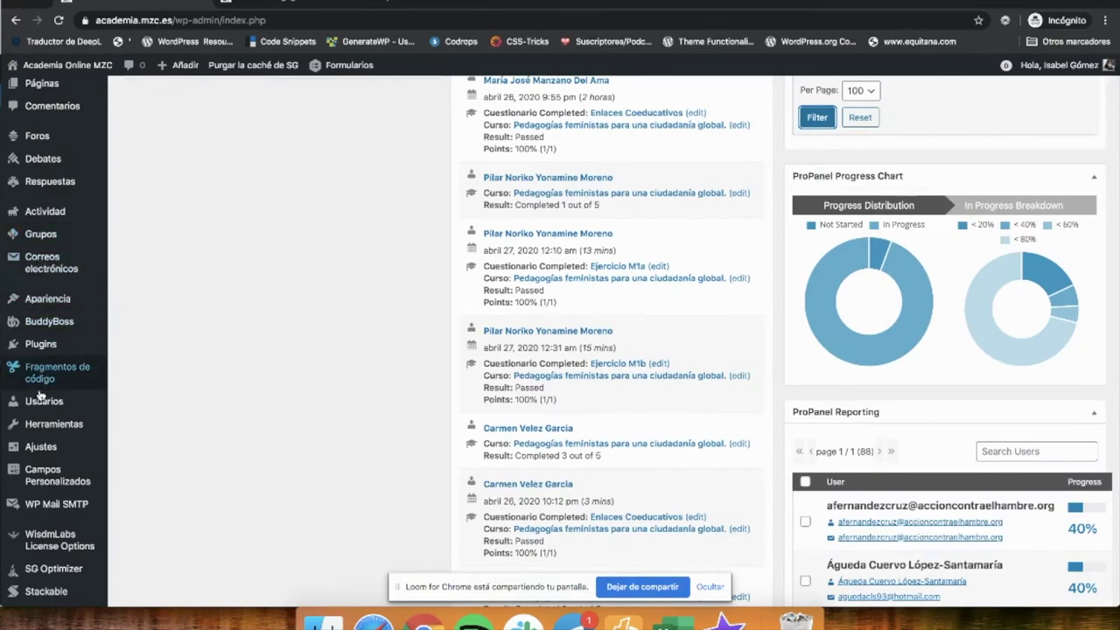
mouse_move(48, 402)
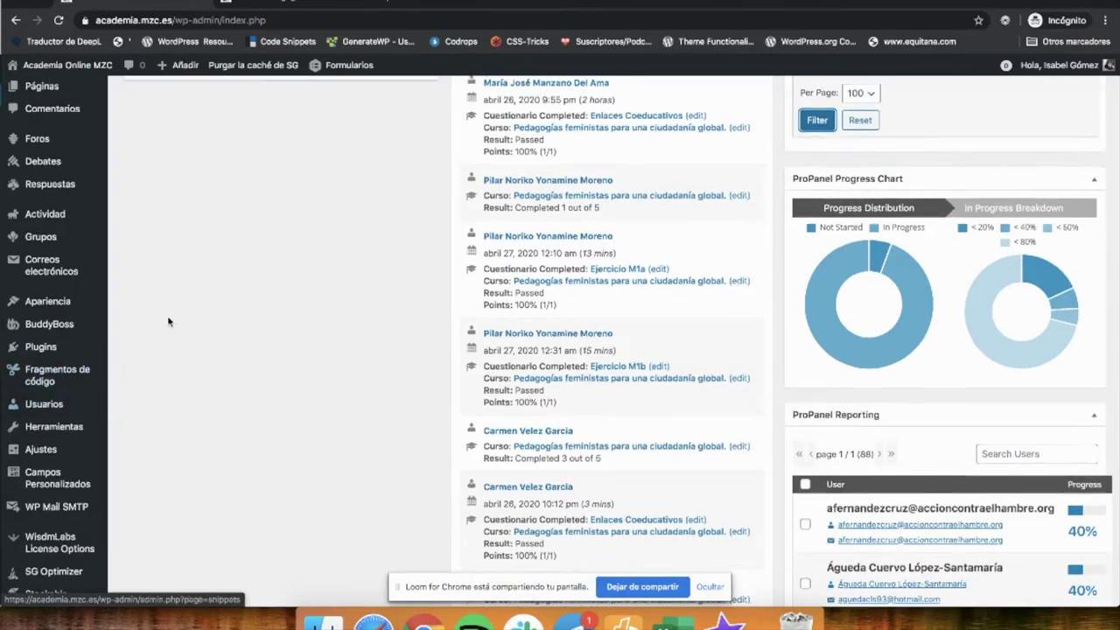
scroll(169, 320, up, 3)
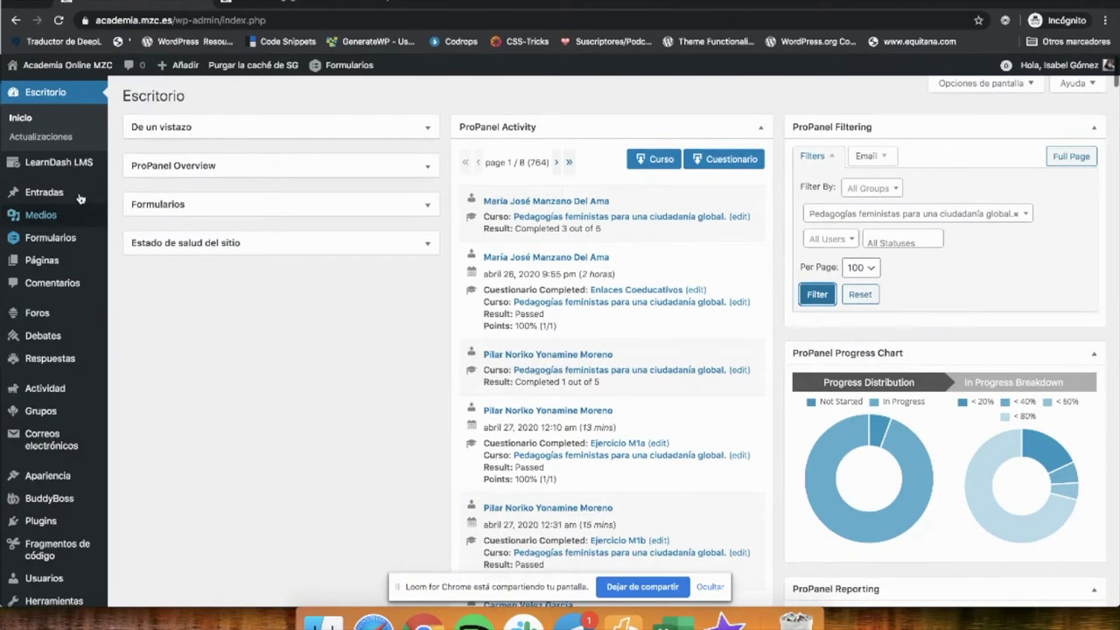
scroll(39, 433, down, 4)
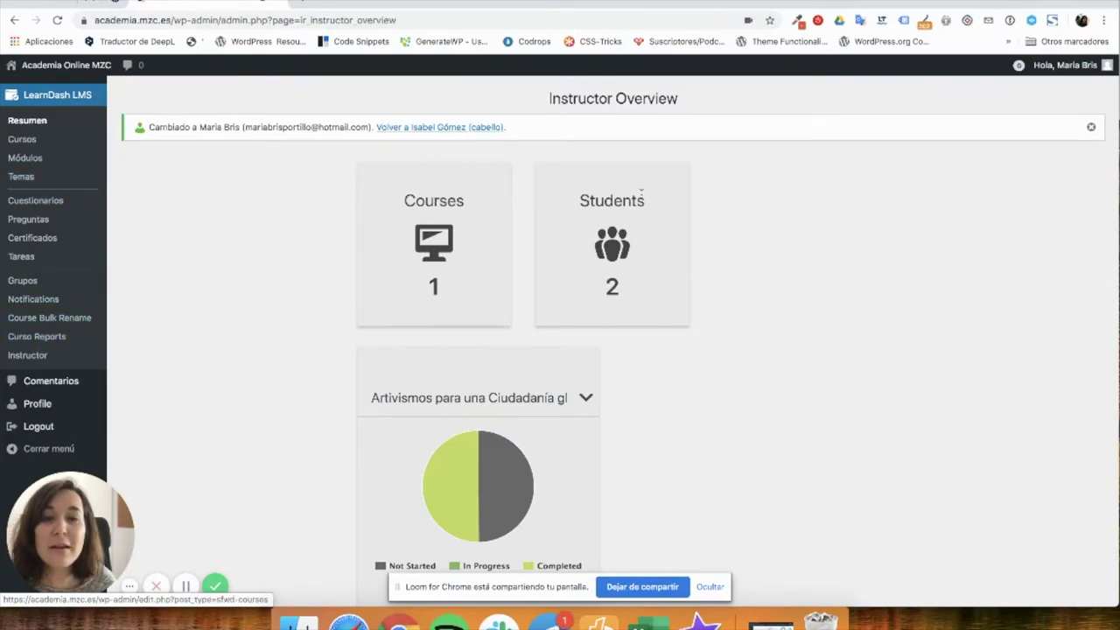
Review the Instructor Overview page, including the course and student summaries and the course progress chart.
scroll(640, 197, down, 1)
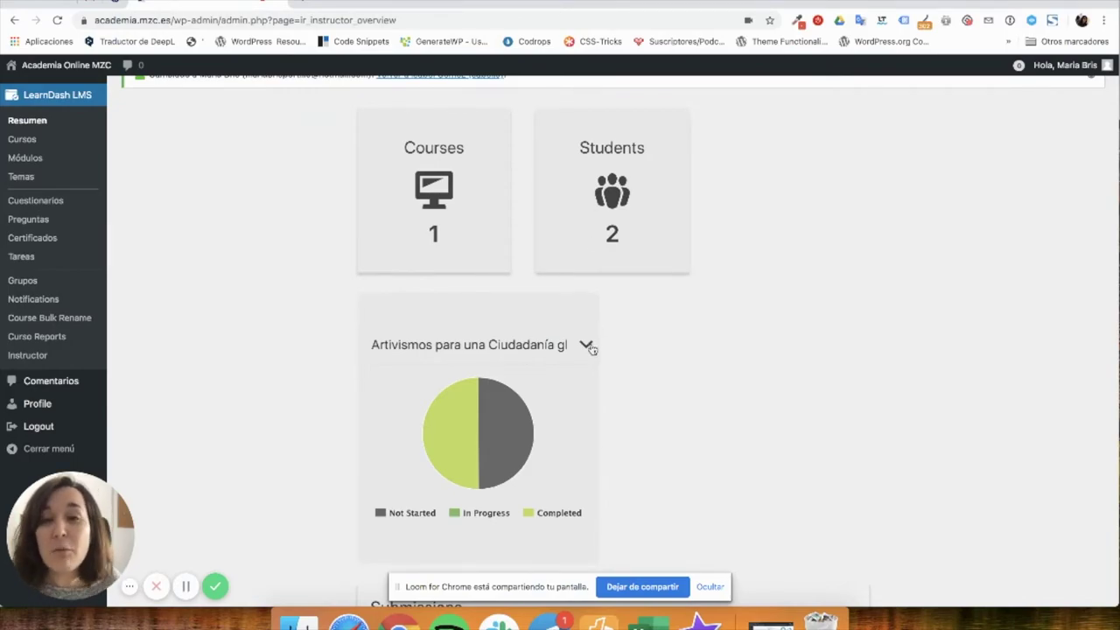
scroll(593, 348, up, 1)
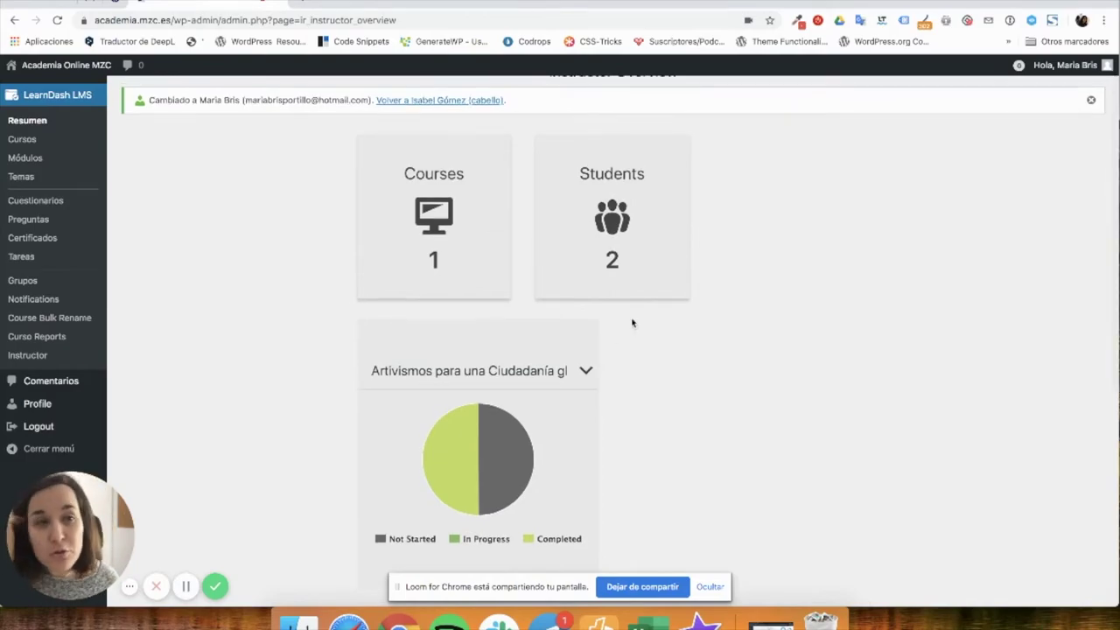
scroll(638, 301, up, 1)
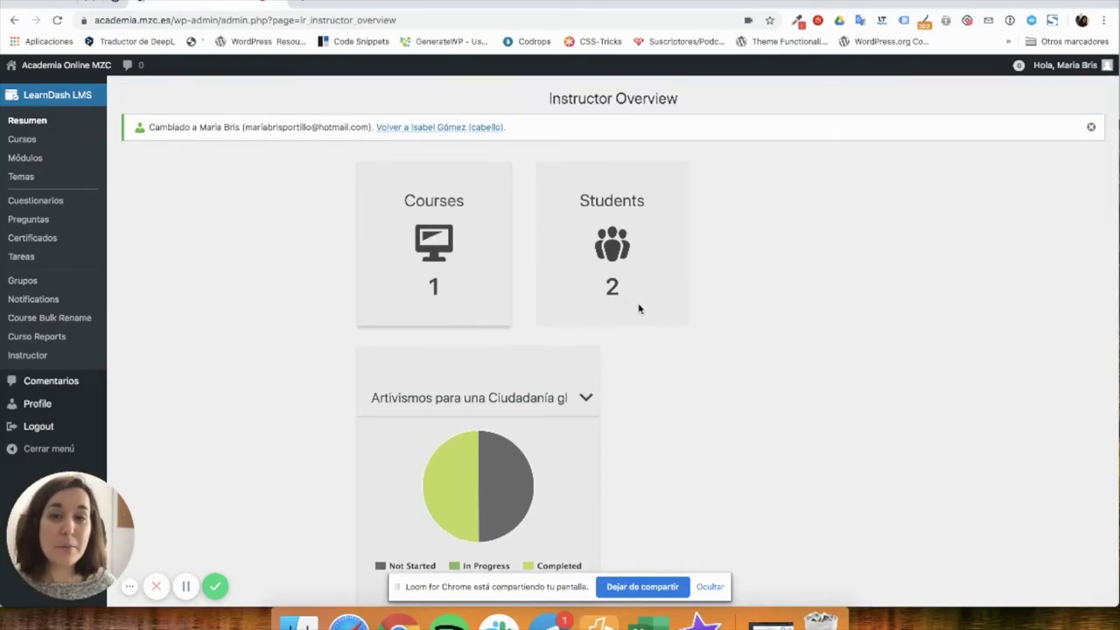
scroll(638, 310, down, 4)
scroll(639, 313, up, 4)
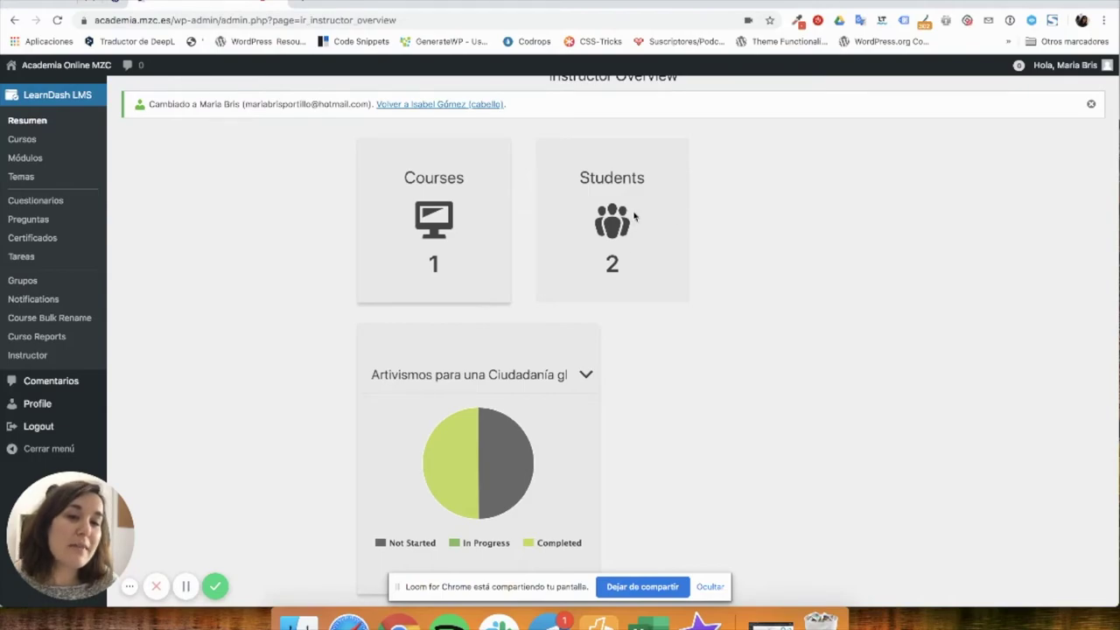
Examine the completed and not-started shares in the progress chart of the Artivismos para una Ciudadanía global course.
scroll(680, 382, down, 3)
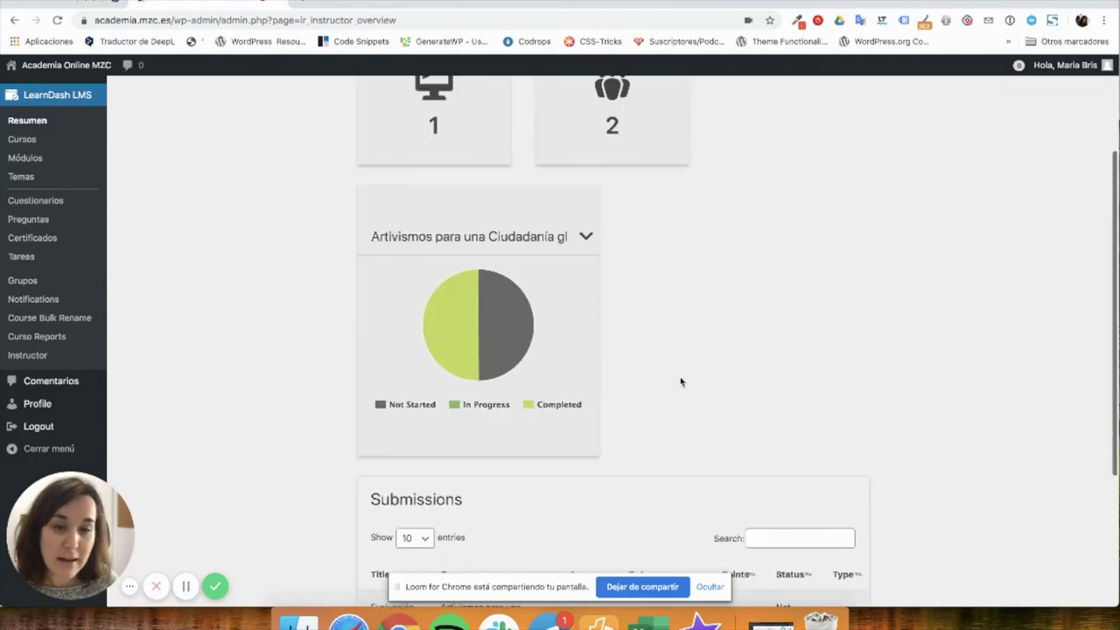
scroll(681, 381, down, 1)
mouse_move(504, 277)
mouse_move(464, 273)
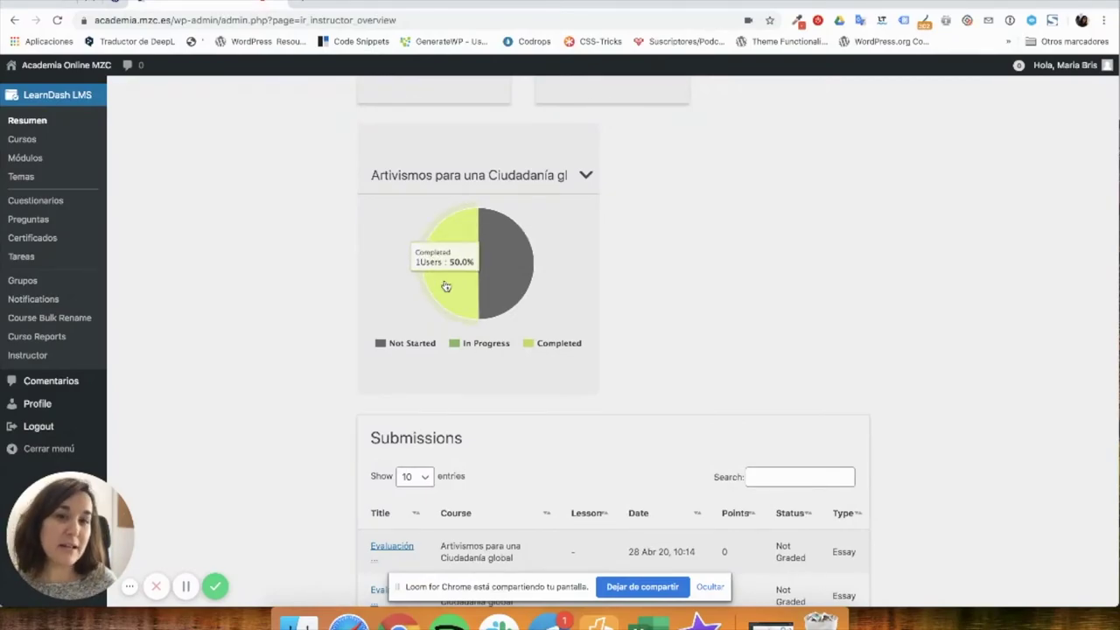
scroll(446, 284, up, 3)
scroll(449, 289, down, 2)
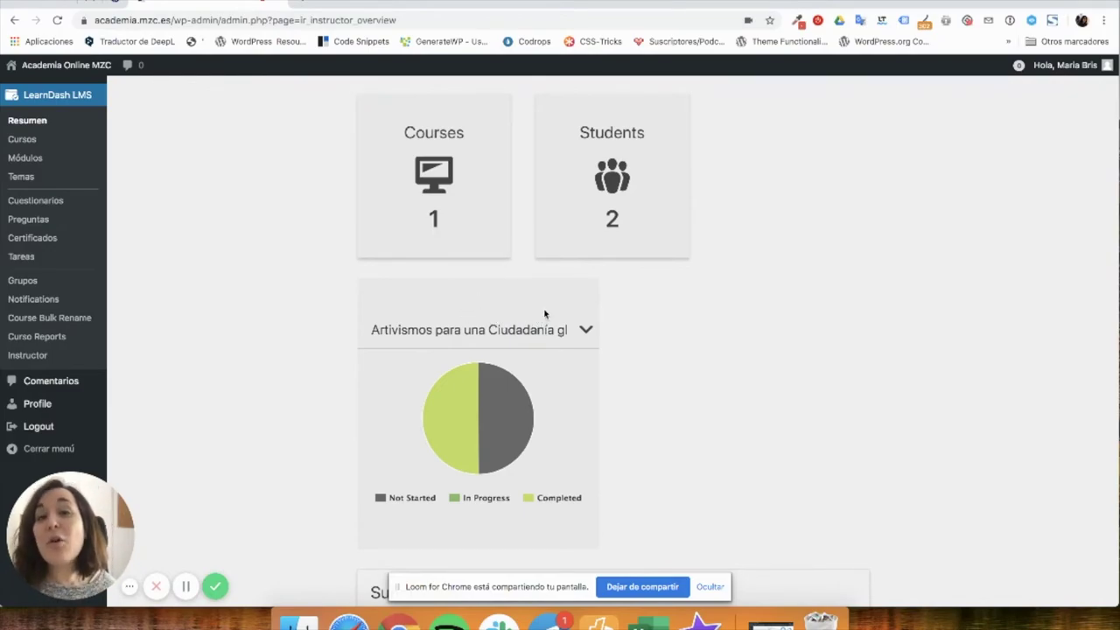
scroll(544, 313, down, 2)
scroll(543, 320, down, 1)
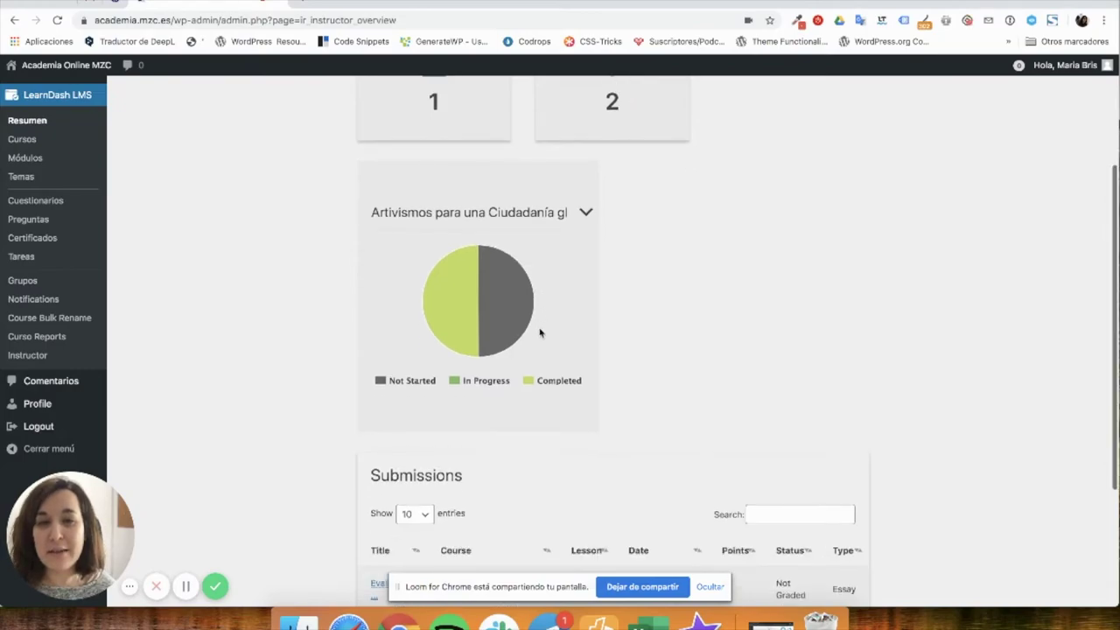
mouse_move(492, 327)
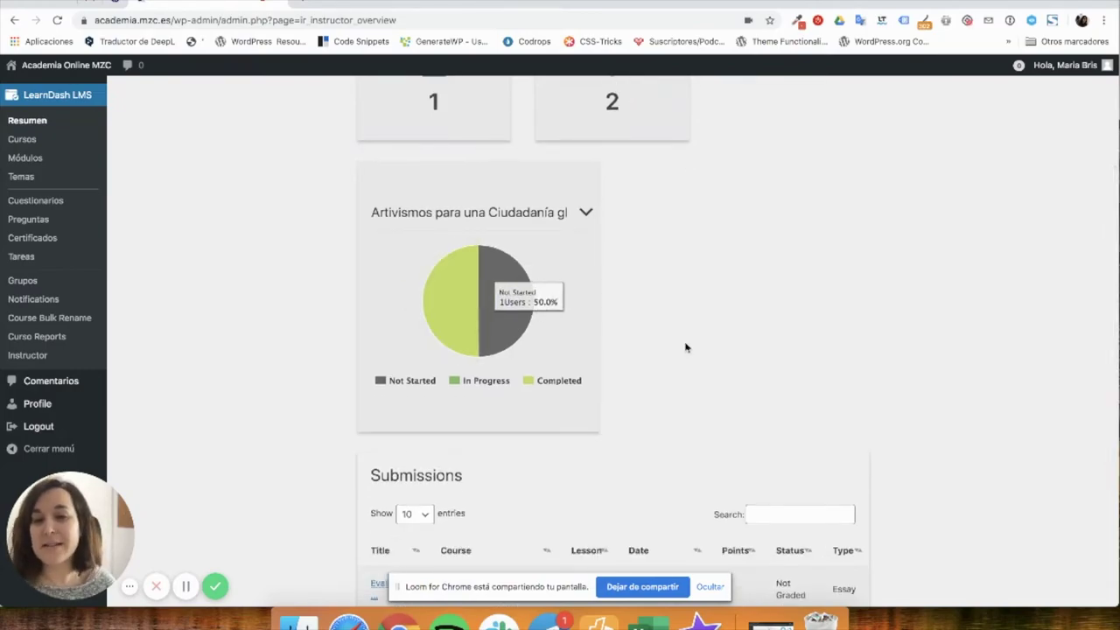
Set the Submissions table to show 100 entries and look over the submitted essays.
scroll(684, 345, down, 4)
scroll(685, 347, down, 2)
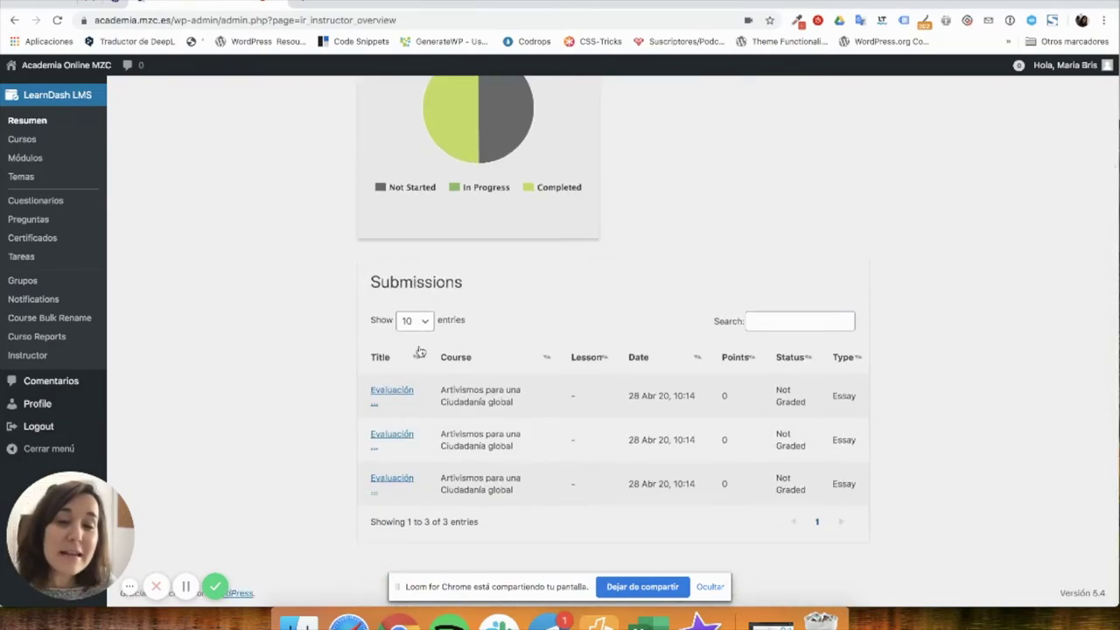
click(417, 320)
click(425, 358)
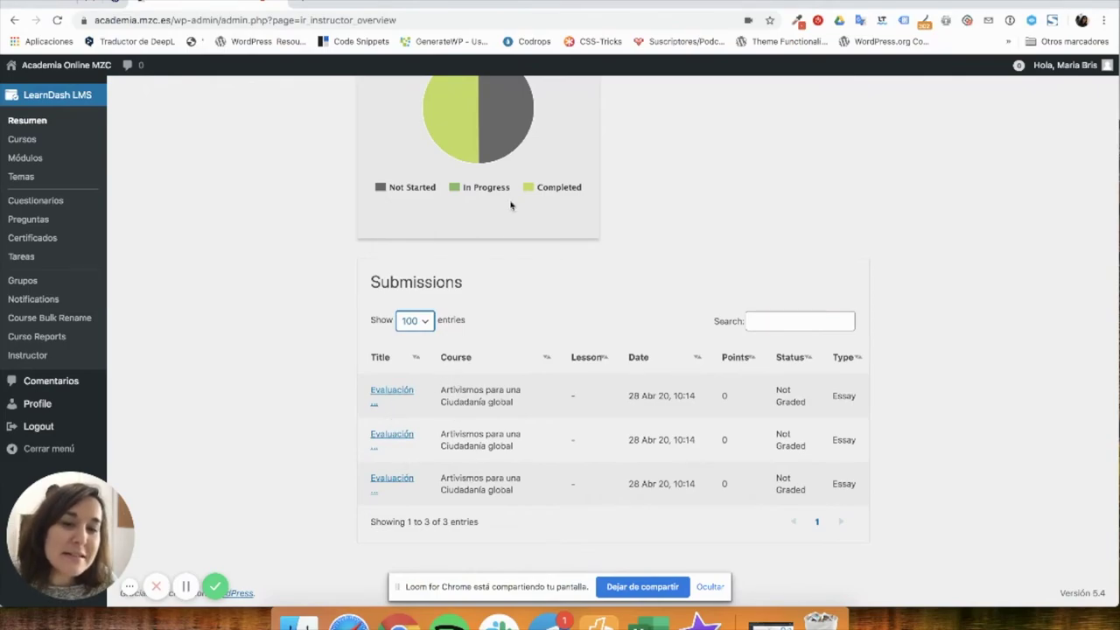
scroll(512, 192, up, 1)
mouse_move(456, 127)
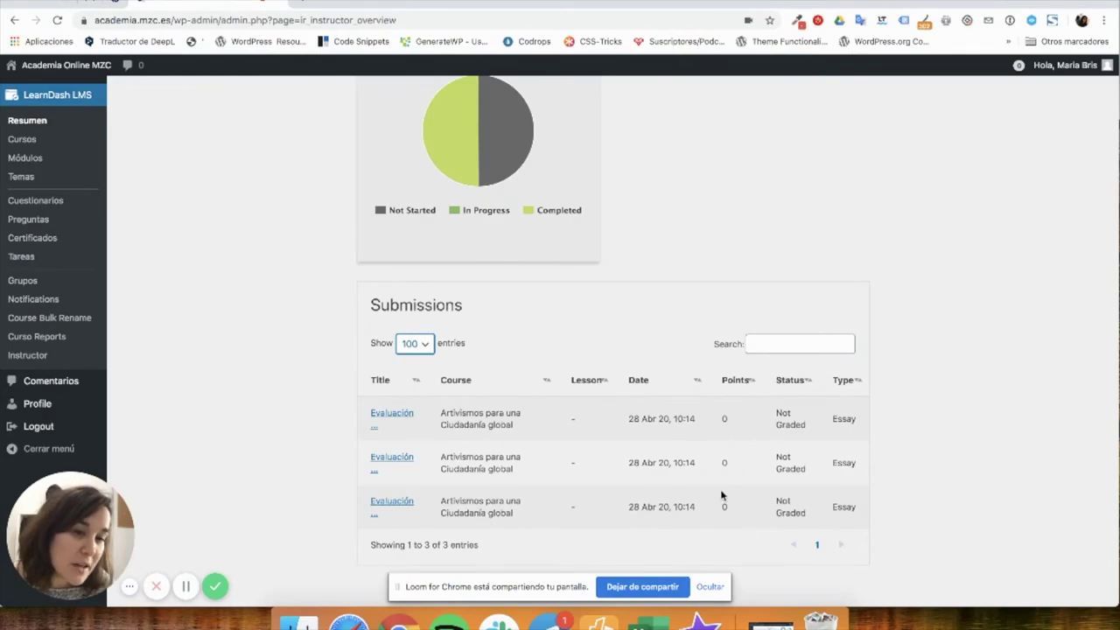
Leave the Instructor Overview to view the Cursos list, and open the Módulos list.
scroll(713, 477, up, 3)
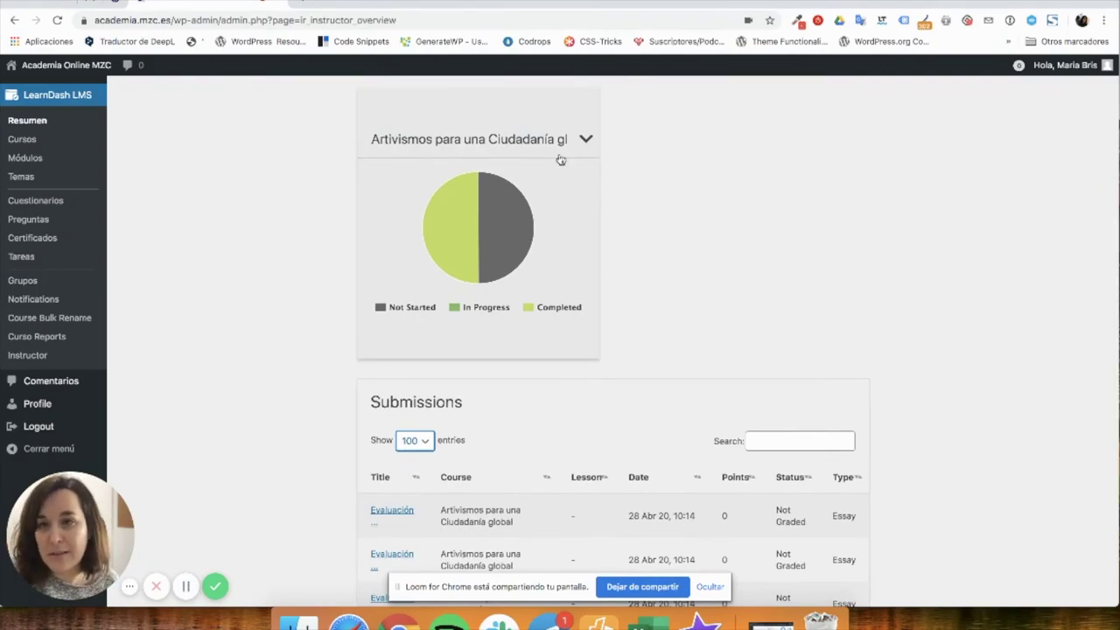
scroll(577, 183, up, 5)
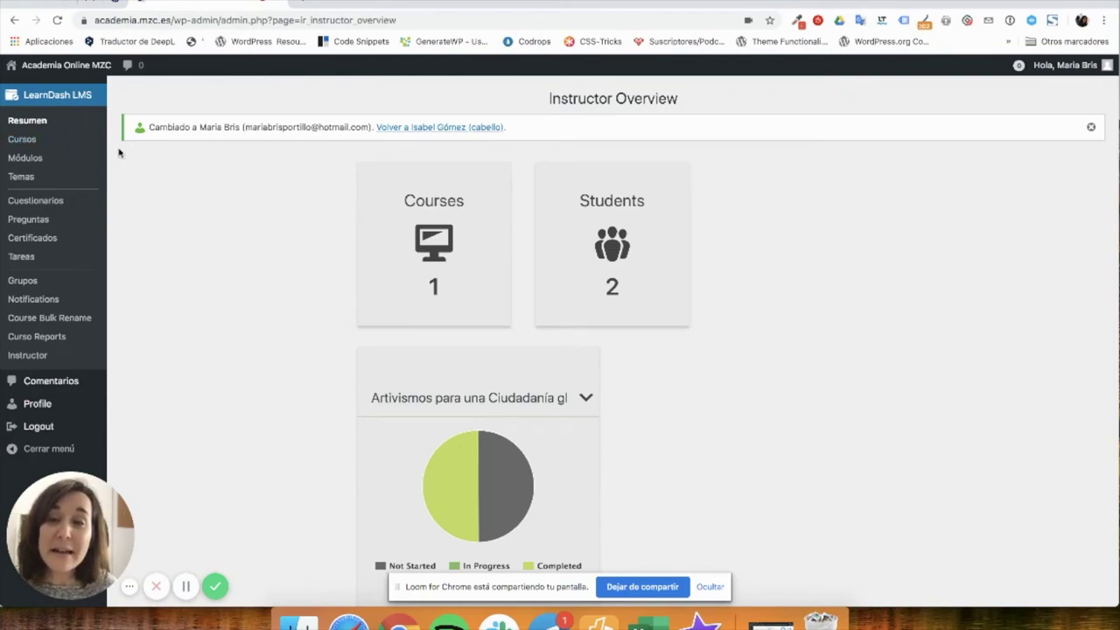
click(28, 141)
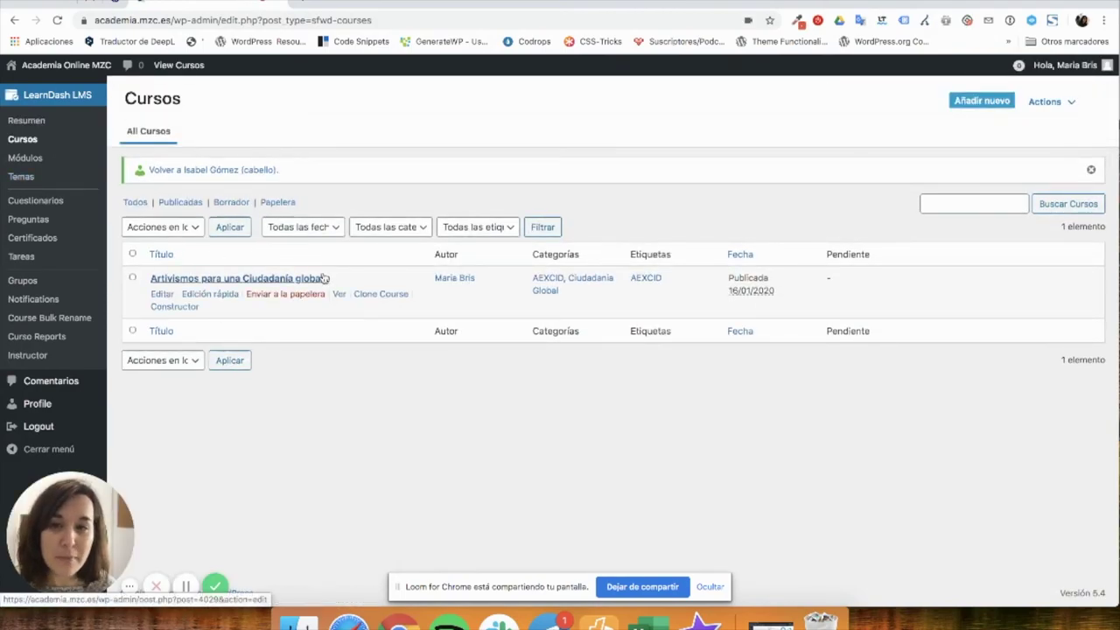
click(43, 160)
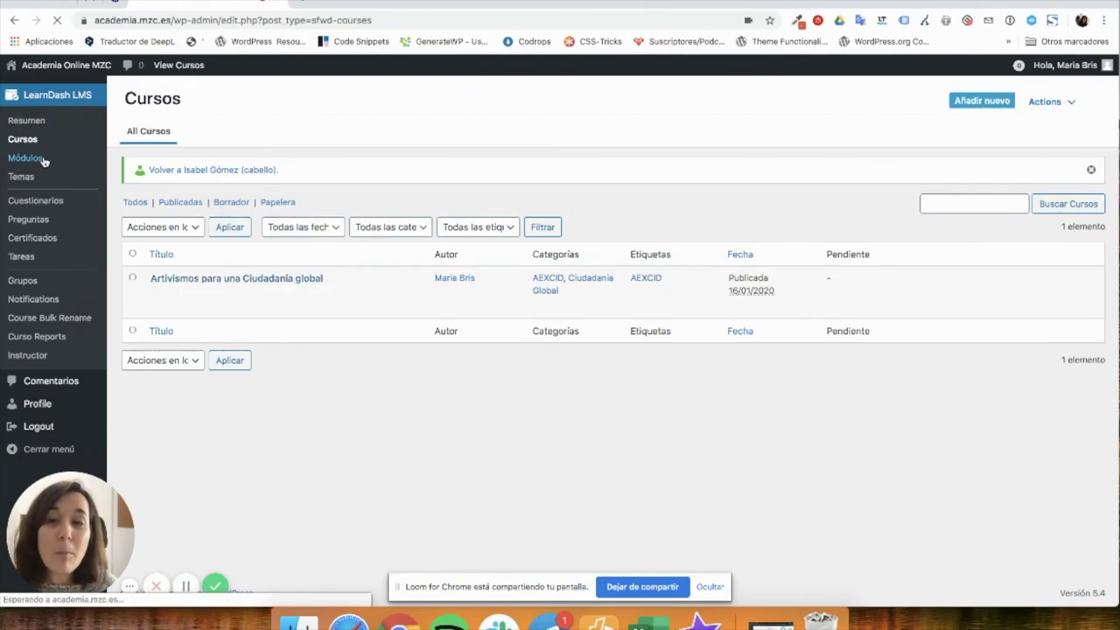